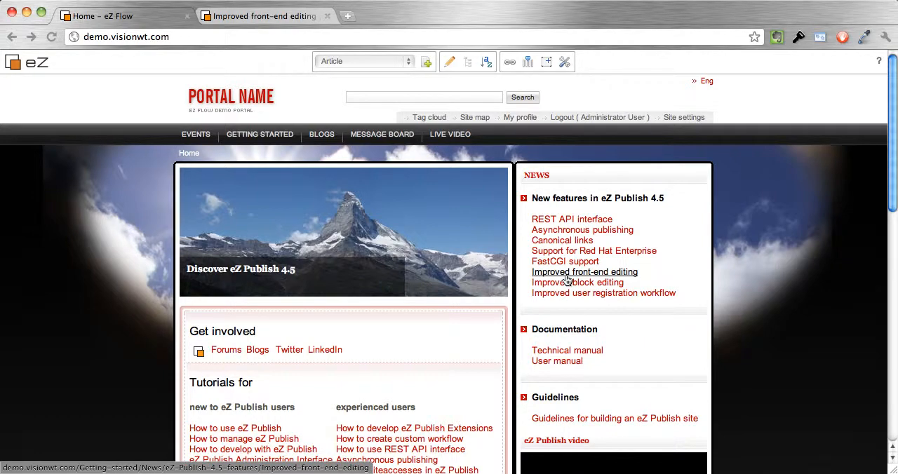
Open the "Improved front-end editing" article for editing and append "...." to the summary line "Aligned with the Admin2 look and feel".
{"action": "left_click", "coordinate": [567, 275]}
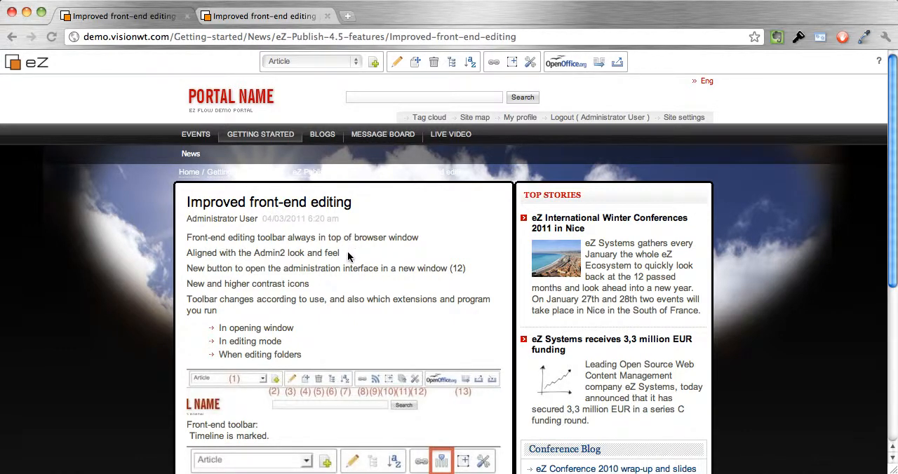
{"action": "left_click", "coordinate": [397, 65]}
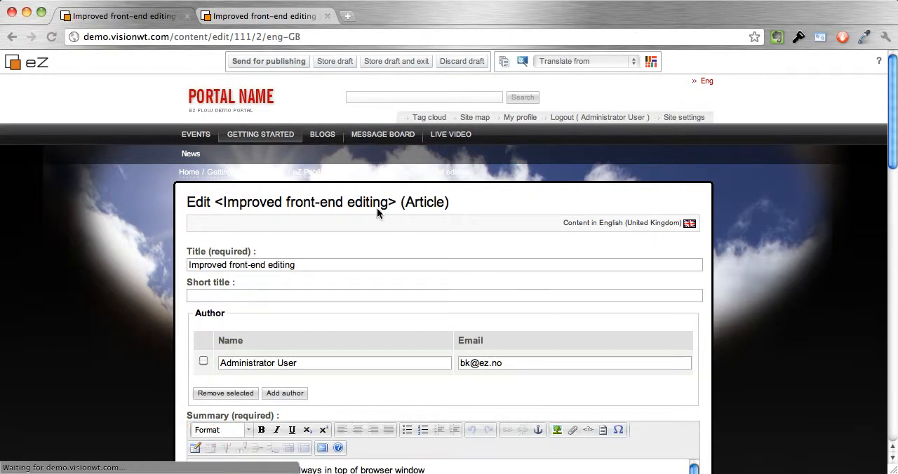
{"action": "scroll", "coordinate": [367, 279], "scroll_direction": "down", "scroll_amount": 3}
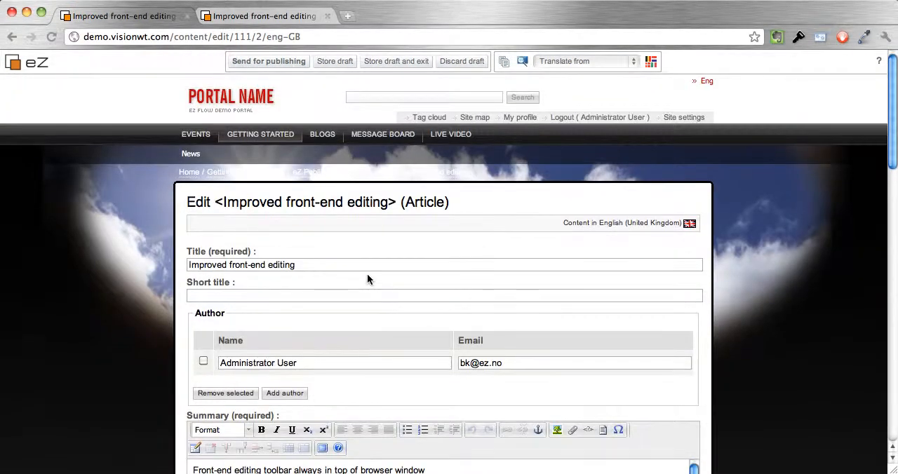
{"action": "scroll", "coordinate": [367, 279], "scroll_direction": "down", "scroll_amount": 4}
{"action": "scroll", "coordinate": [367, 279], "scroll_direction": "down", "scroll_amount": 2}
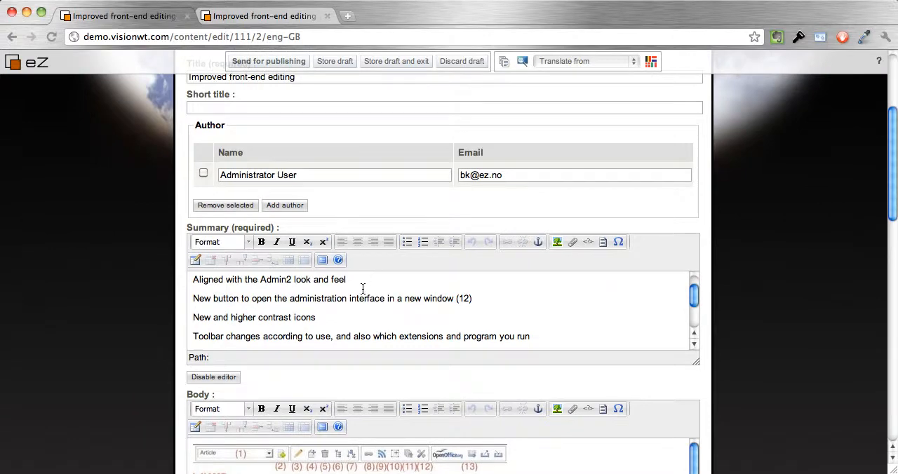
{"action": "left_click", "coordinate": [359, 280]}
{"action": "type", "text": "...."}
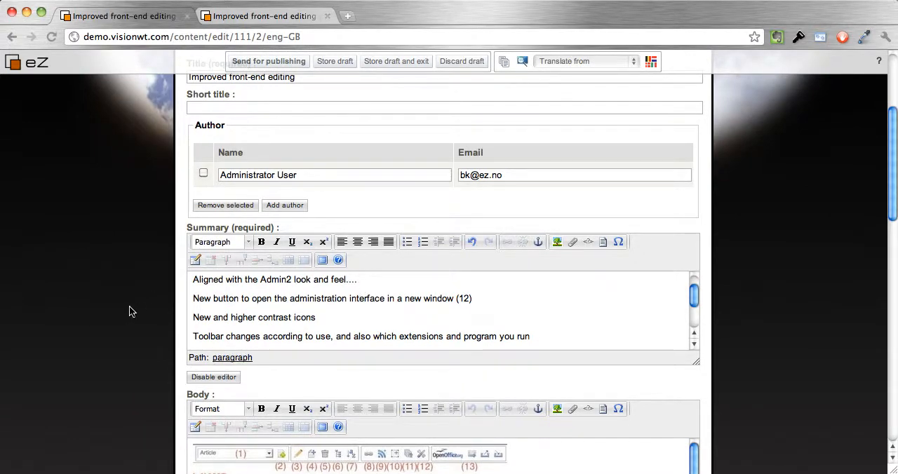
Review the rest of the article's edit form and send the draft for publishing.
{"action": "scroll", "coordinate": [129, 311], "scroll_direction": "down", "scroll_amount": 5}
{"action": "scroll", "coordinate": [129, 312], "scroll_direction": "down", "scroll_amount": 10}
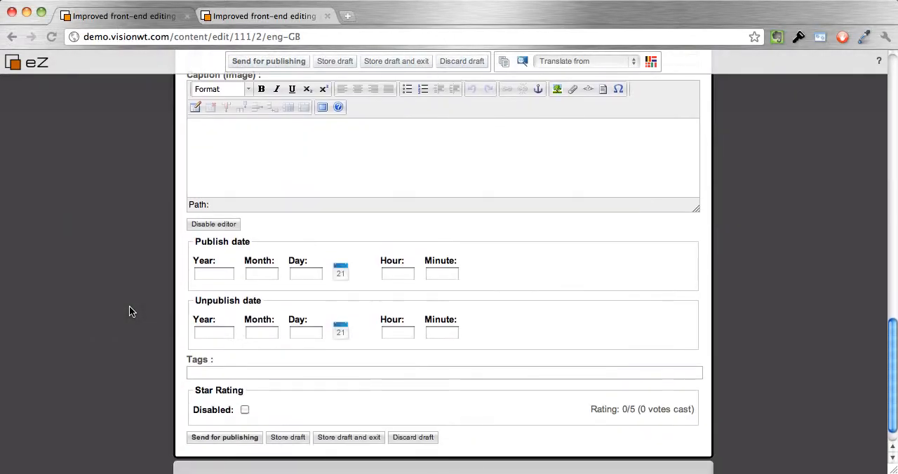
{"action": "scroll", "coordinate": [129, 311], "scroll_direction": "up", "scroll_amount": 8}
{"action": "scroll", "coordinate": [129, 310], "scroll_direction": "up", "scroll_amount": 10}
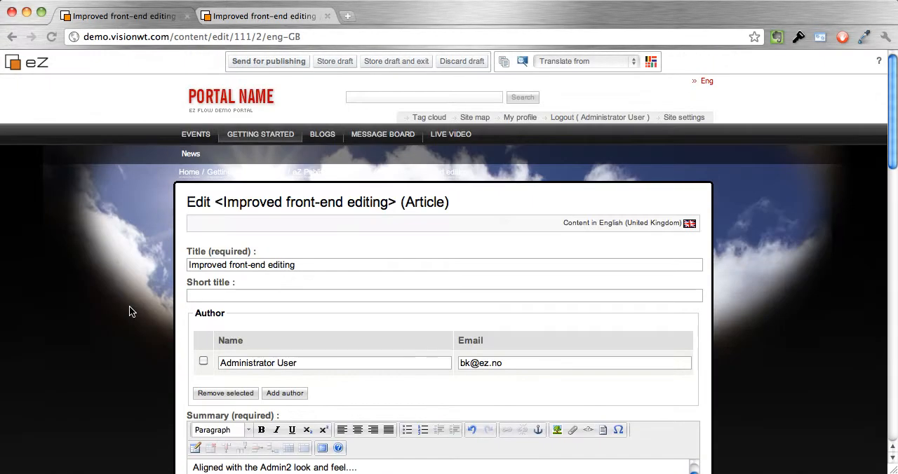
{"action": "left_click", "coordinate": [286, 62]}
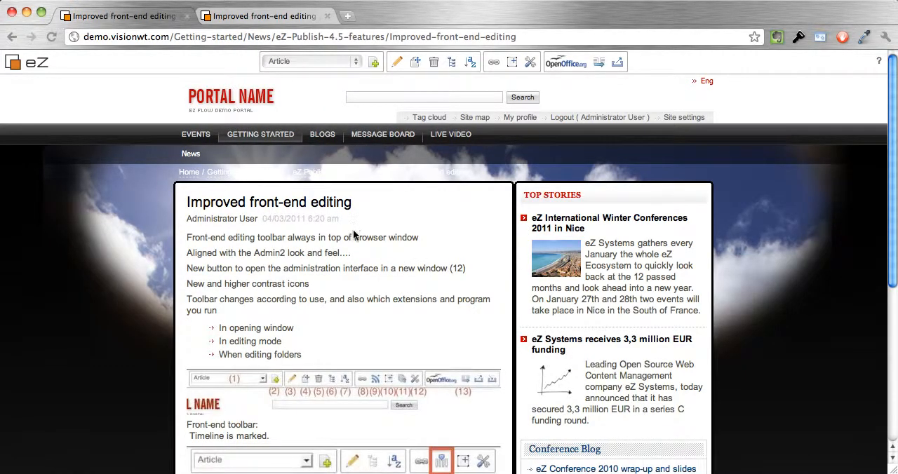
Check the ending of the "Aligned with the Admin2 look and feel" line in the published article, and reopen the article for editing.
{"action": "left_click_drag", "start_coordinate": [353, 254], "coordinate": [317, 255]}
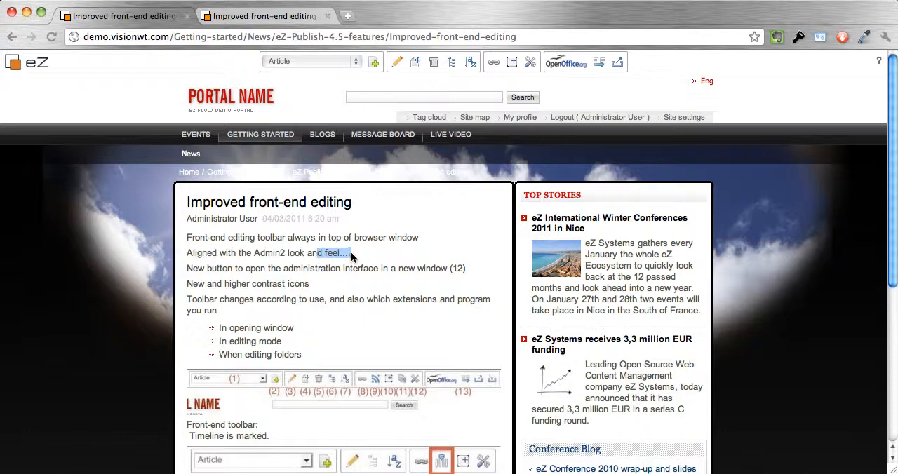
{"action": "left_click", "coordinate": [353, 260]}
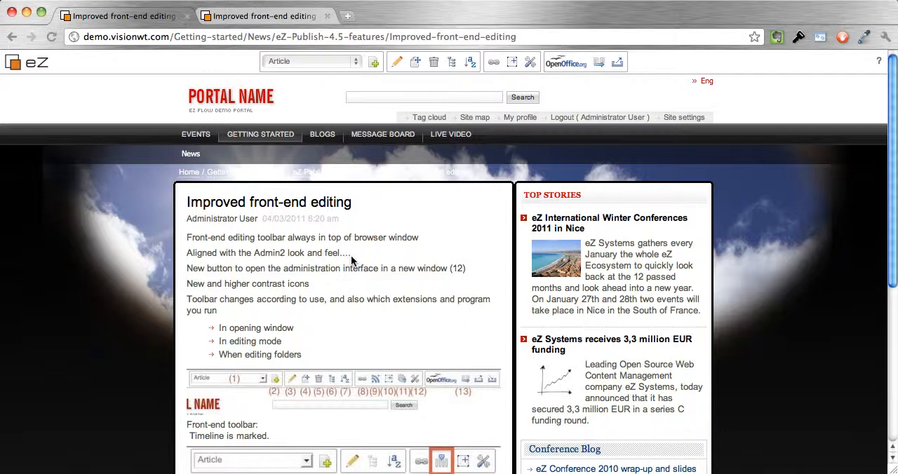
{"action": "left_click", "coordinate": [397, 62]}
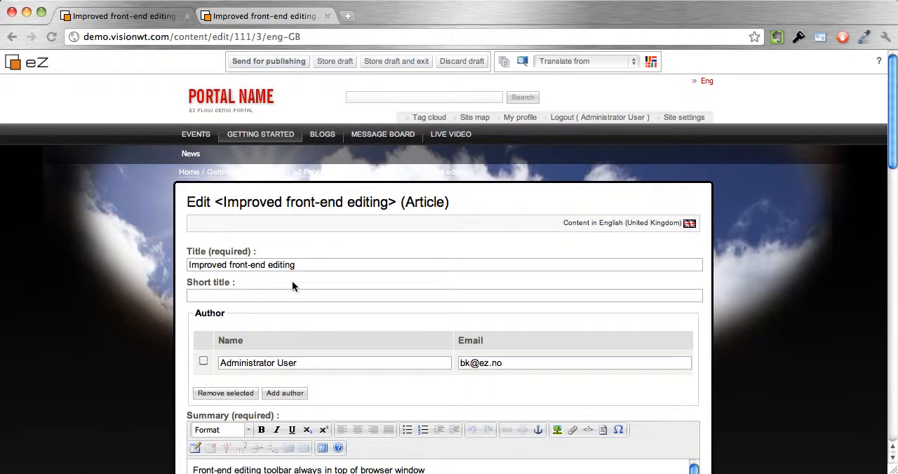
{"action": "left_click", "coordinate": [246, 267]}
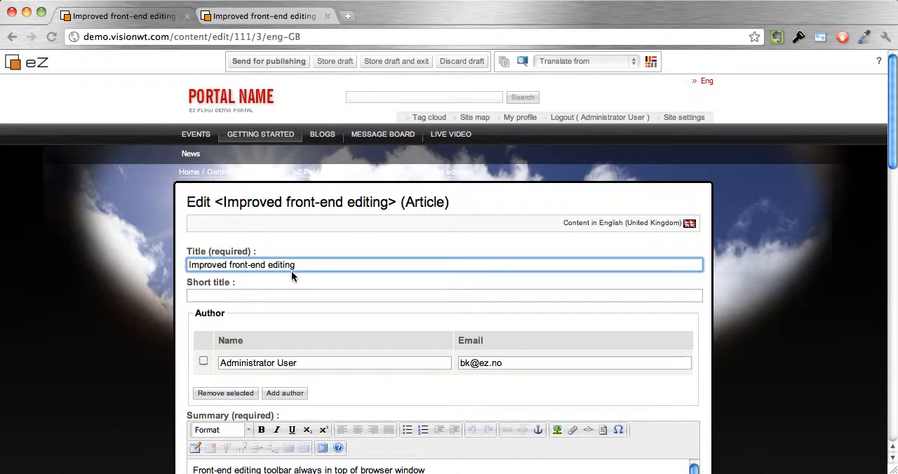
{"action": "scroll", "coordinate": [292, 273], "scroll_direction": "down", "scroll_amount": 1}
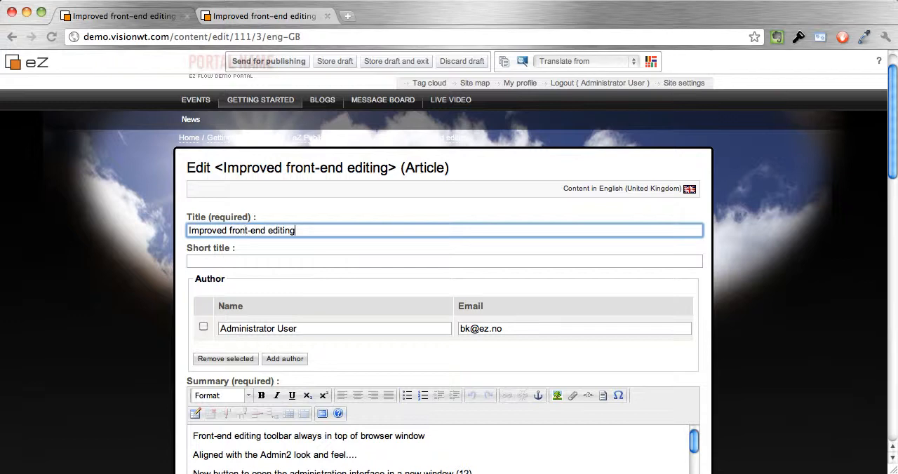
{"action": "type", "text": "tony"}
{"action": "key", "text": "BackSpace"}
{"action": "key", "text": "BackSpace"}
{"action": "key", "text": "BackSpace"}
{"action": "key", "text": "BackSpace"}
Remove the trailing dots from the "Aligned with the Admin2 look and feel" line in the article's summary.
{"action": "scroll", "coordinate": [208, 279], "scroll_direction": "down", "scroll_amount": 3}
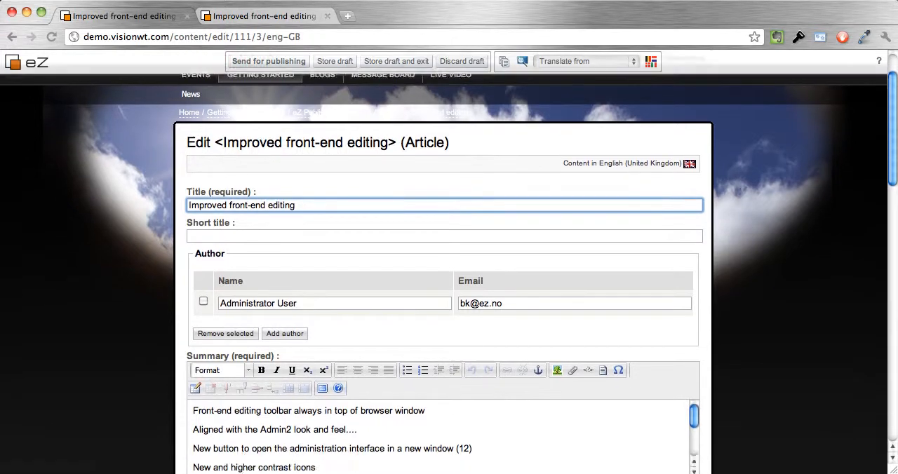
{"action": "left_click", "coordinate": [328, 233]}
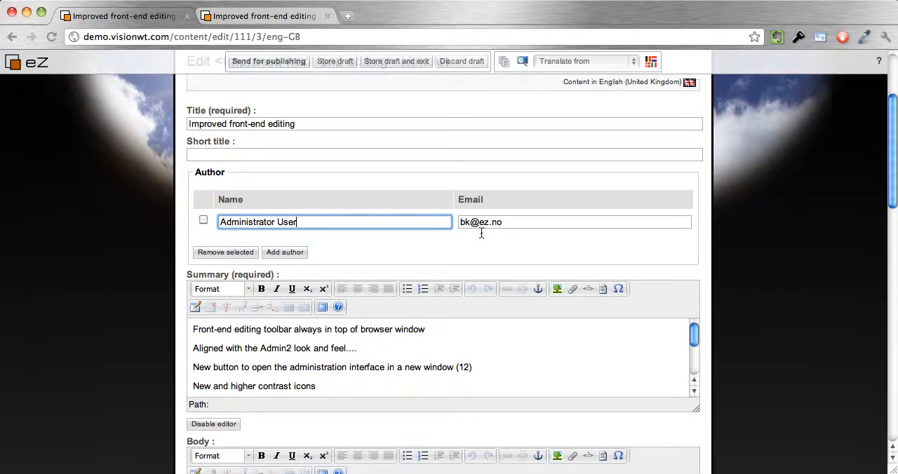
{"action": "scroll", "coordinate": [479, 232], "scroll_direction": "down", "scroll_amount": 5}
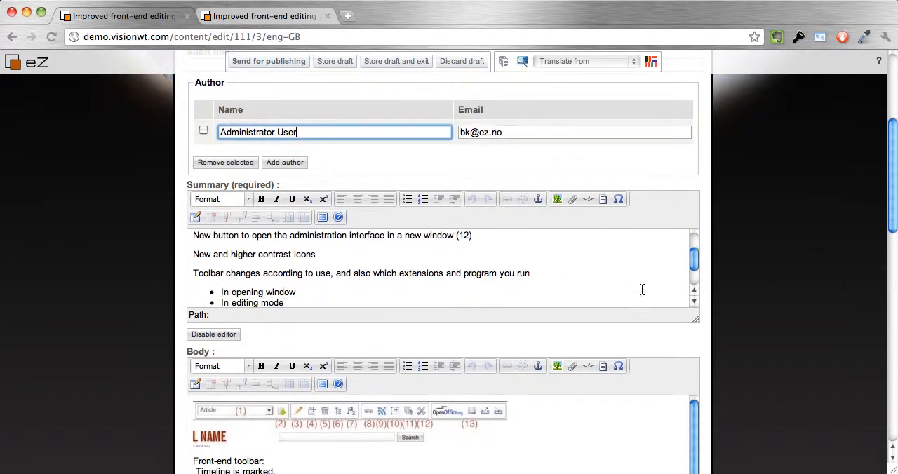
{"action": "scroll", "coordinate": [296, 267], "scroll_direction": "up", "scroll_amount": 2}
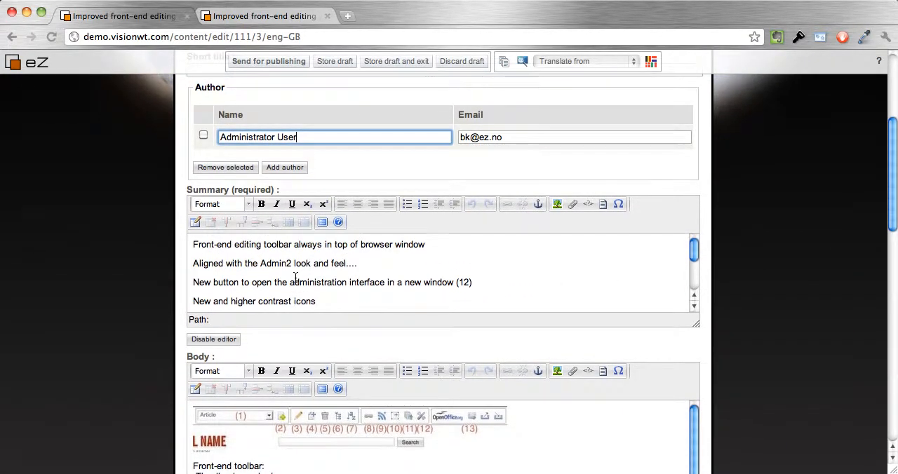
{"action": "left_click", "coordinate": [296, 277]}
{"action": "left_click", "coordinate": [366, 270]}
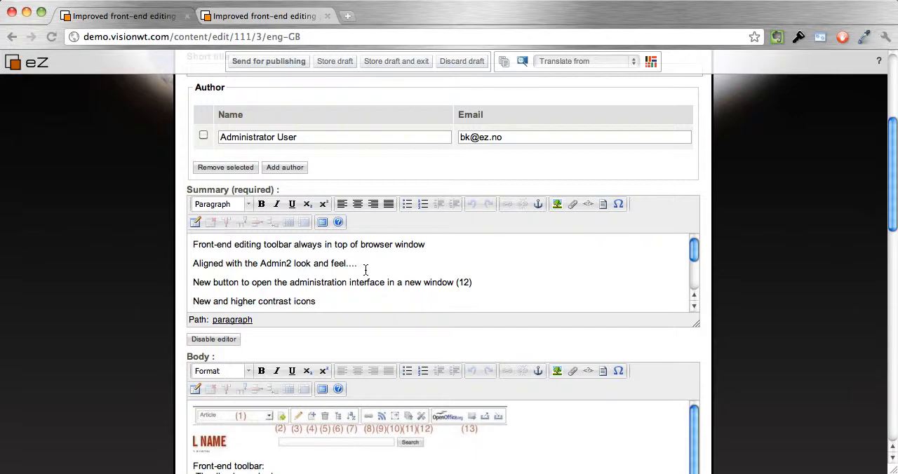
{"action": "key", "text": "BackSpace"}
{"action": "key", "text": "BackSpace"}
{"action": "key", "text": "BackSpace"}
Look through the summary and body text, and enable comments for the article.
{"action": "scroll", "coordinate": [353, 282], "scroll_direction": "down", "scroll_amount": 3}
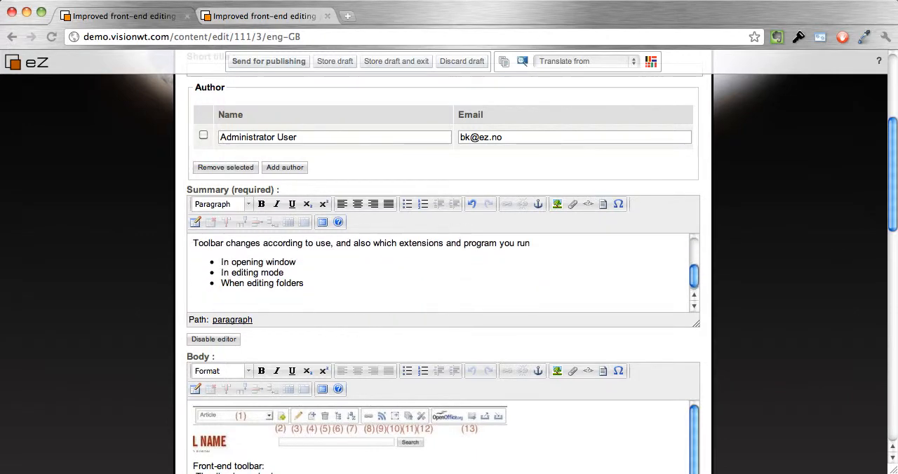
{"action": "scroll", "coordinate": [301, 371], "scroll_direction": "down", "scroll_amount": 5}
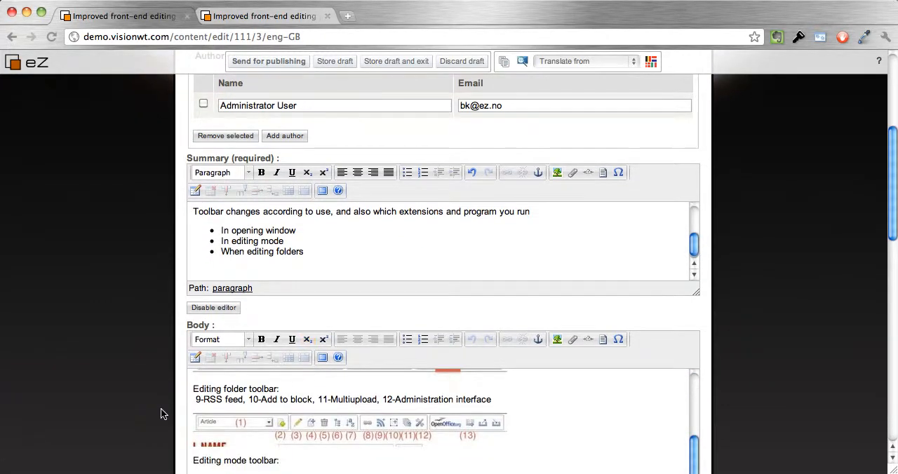
{"action": "scroll", "coordinate": [161, 415], "scroll_direction": "down", "scroll_amount": 5}
{"action": "scroll", "coordinate": [314, 321], "scroll_direction": "up", "scroll_amount": 3}
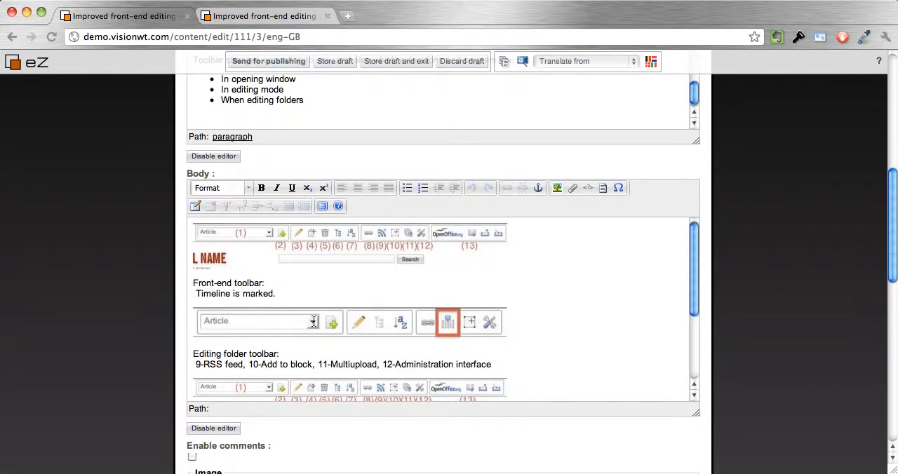
{"action": "scroll", "coordinate": [147, 362], "scroll_direction": "down", "scroll_amount": 5}
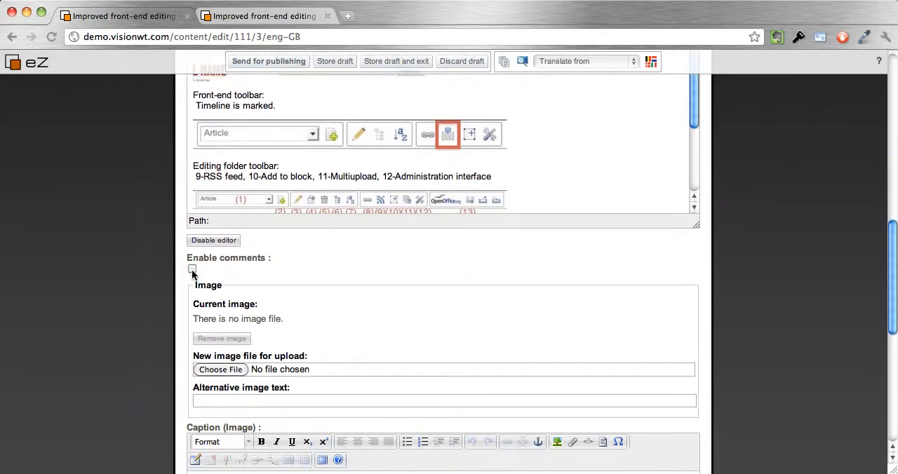
{"action": "left_click", "coordinate": [193, 271]}
{"action": "scroll", "coordinate": [296, 328], "scroll_direction": "down", "scroll_amount": 3}
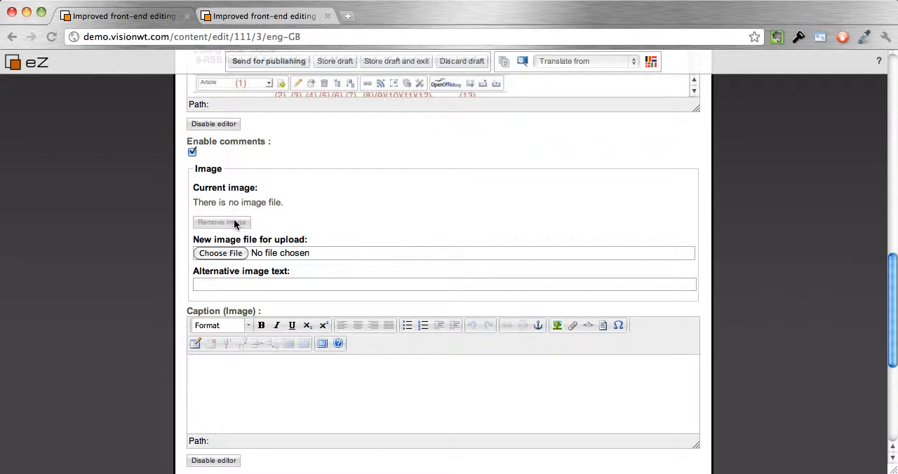
{"action": "left_click", "coordinate": [237, 286]}
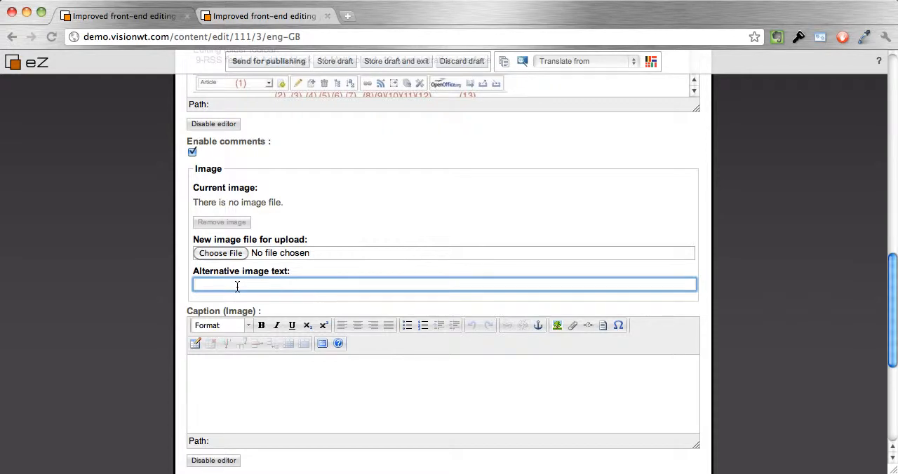
{"action": "scroll", "coordinate": [237, 286], "scroll_direction": "down", "scroll_amount": 2}
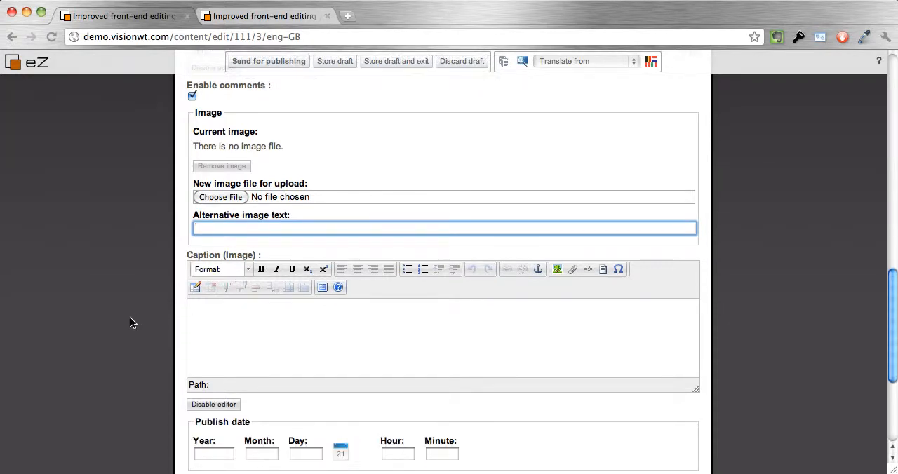
{"action": "scroll", "coordinate": [153, 323], "scroll_direction": "down", "scroll_amount": 1}
{"action": "left_click", "coordinate": [257, 312]}
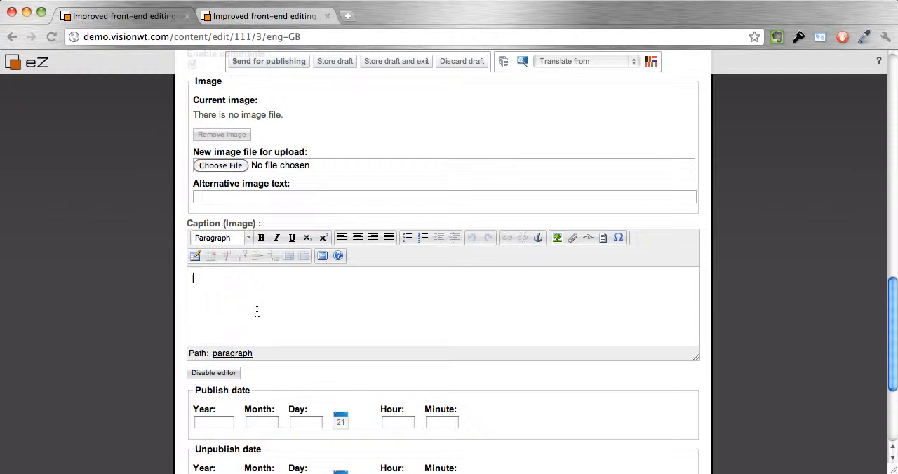
Set the article's publish date to 7 April 2011, 12:00 and its unpublish date to 12 April 2011, 12:00.
{"action": "scroll", "coordinate": [257, 312], "scroll_direction": "down", "scroll_amount": 3}
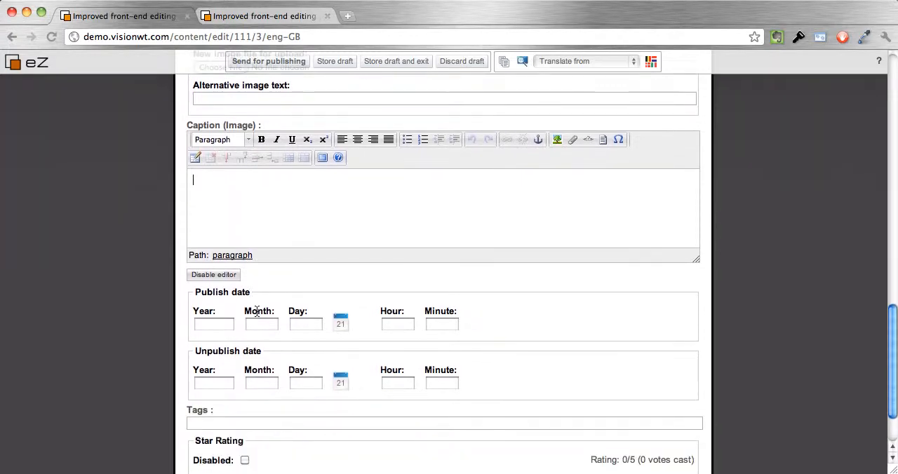
{"action": "scroll", "coordinate": [257, 316], "scroll_direction": "down", "scroll_amount": 2}
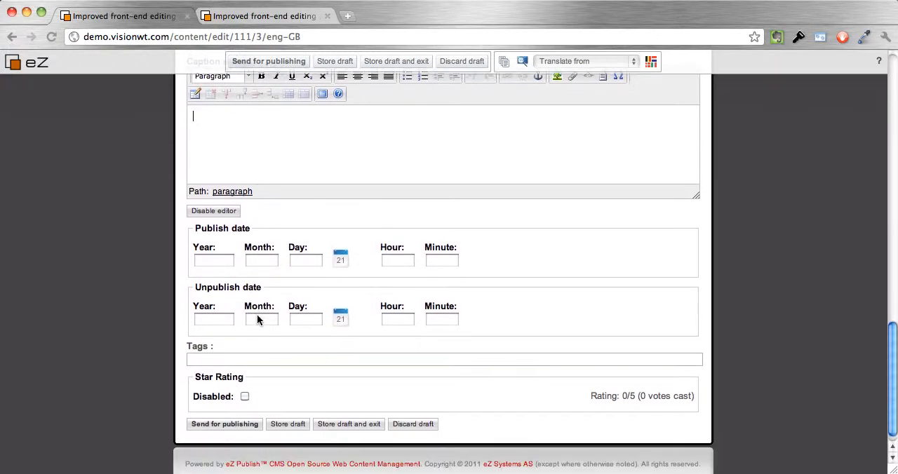
{"action": "left_click", "coordinate": [341, 259]}
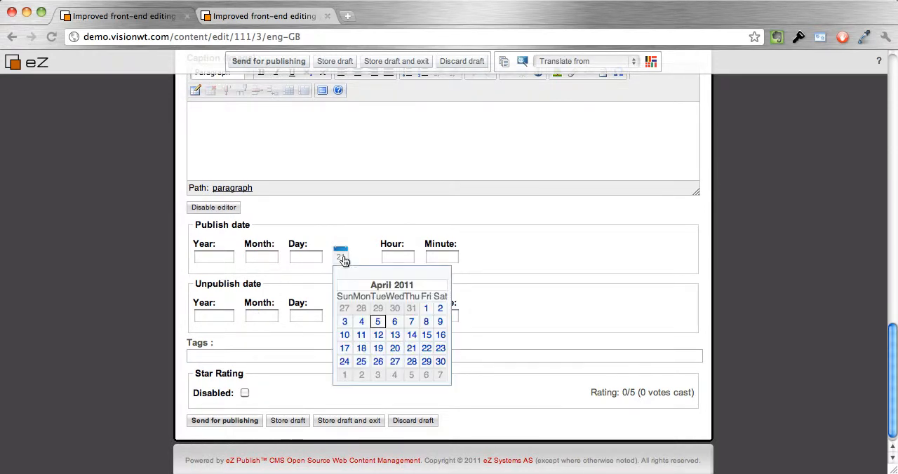
{"action": "left_click", "coordinate": [409, 322]}
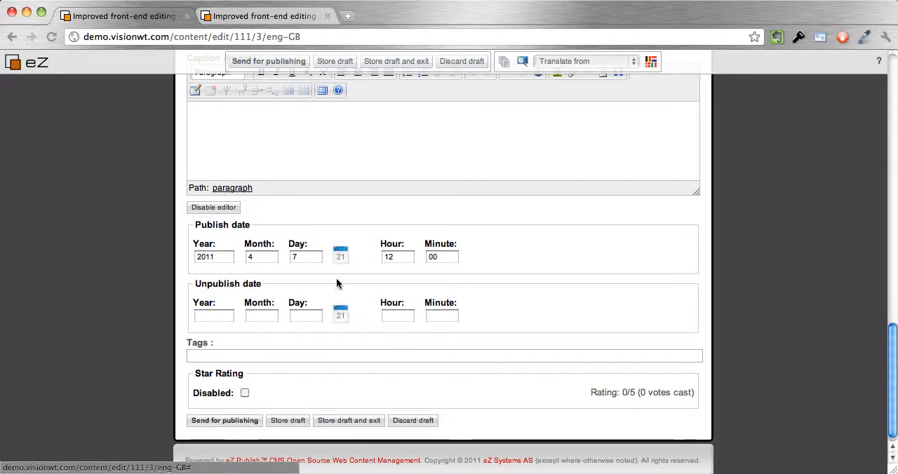
{"action": "left_click", "coordinate": [340, 315]}
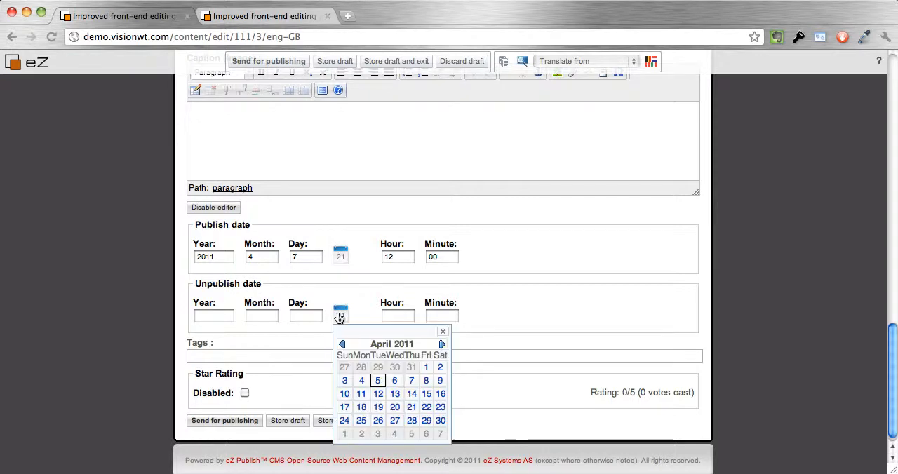
{"action": "left_click", "coordinate": [378, 393]}
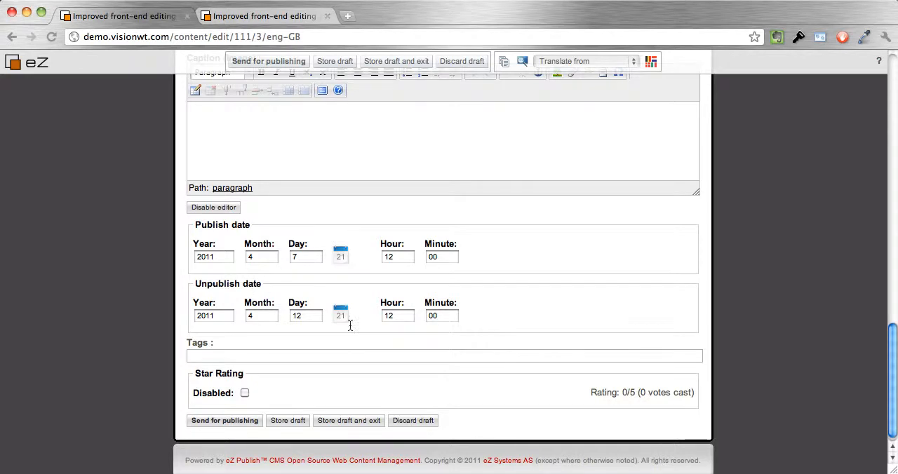
Disable the article's star rating and send the draft for publishing.
{"action": "left_click", "coordinate": [245, 393]}
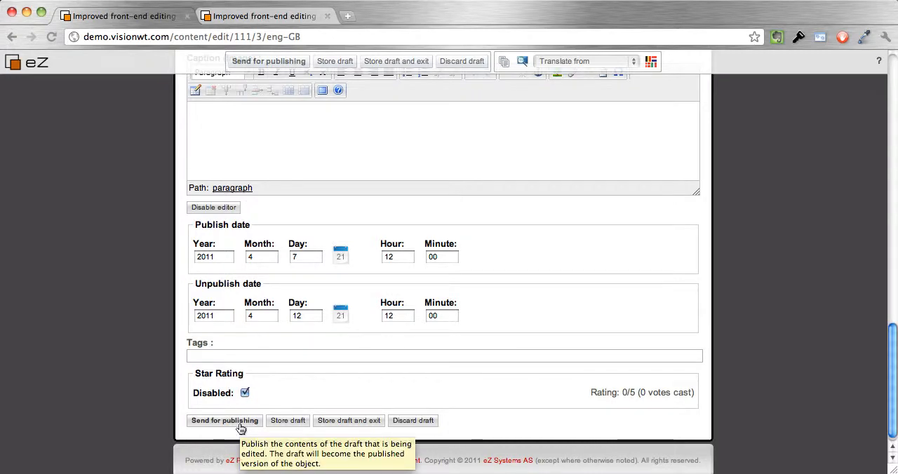
{"action": "left_click", "coordinate": [239, 424]}
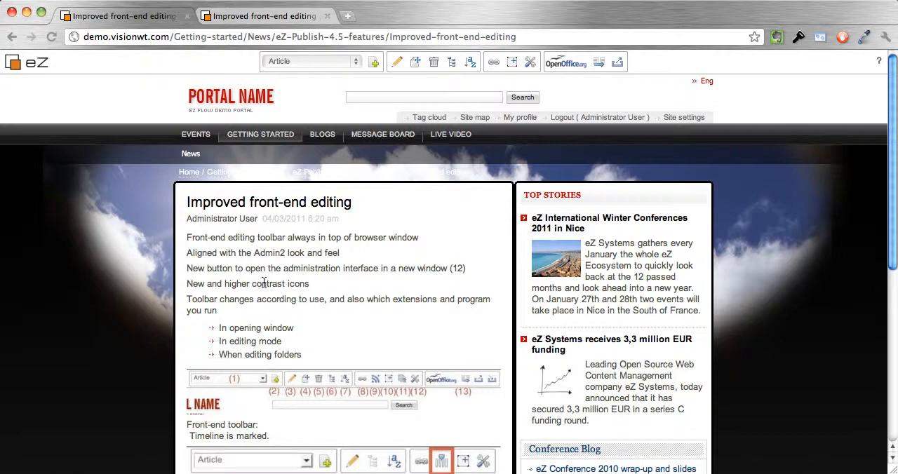
Append the paragraph "This is my new change" to the body of the "eZ Systems receives 3,3 million EUR funding" article and send it for publishing.
{"action": "left_click", "coordinate": [561, 341]}
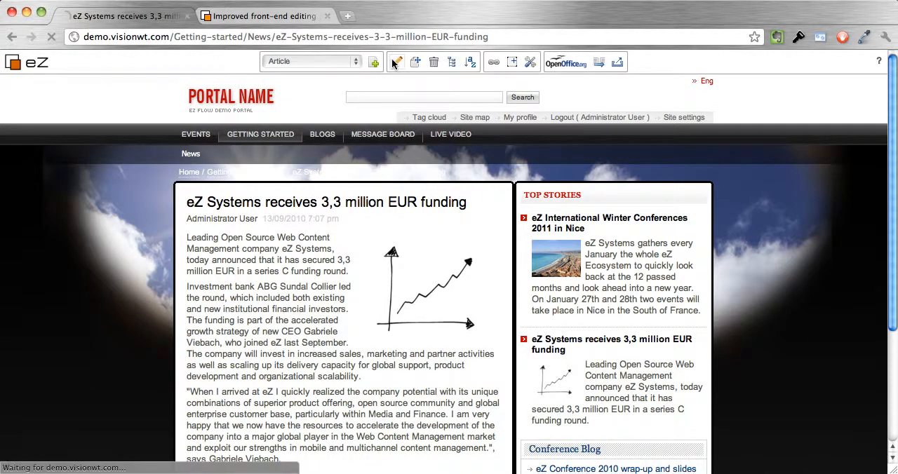
{"action": "scroll", "coordinate": [304, 280], "scroll_direction": "down", "scroll_amount": 3}
{"action": "scroll", "coordinate": [303, 279], "scroll_direction": "down", "scroll_amount": 10}
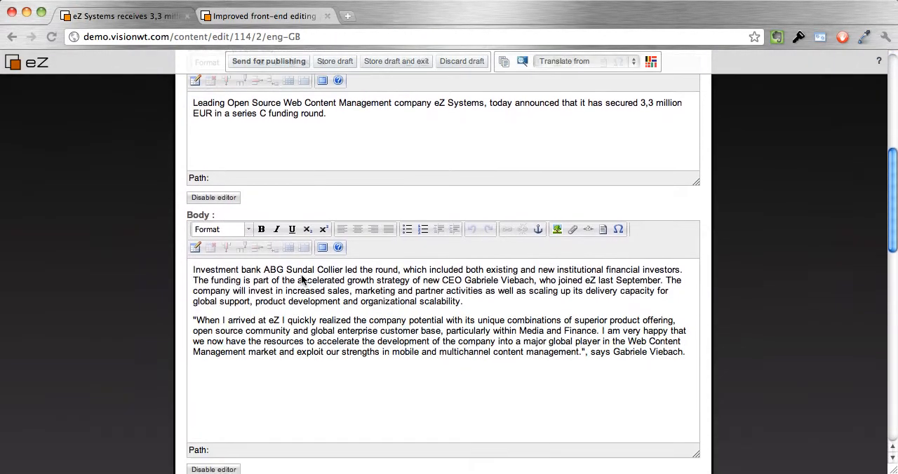
{"action": "left_click", "coordinate": [302, 280]}
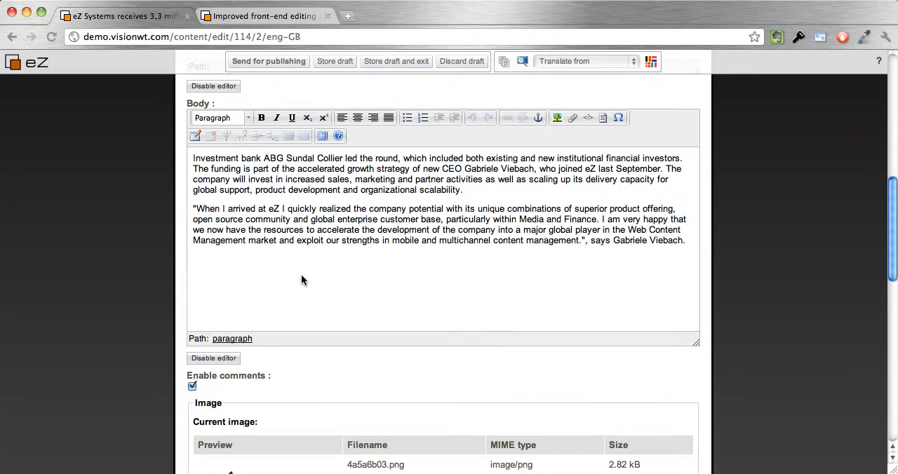
{"action": "type", "text": "This is my new change"}
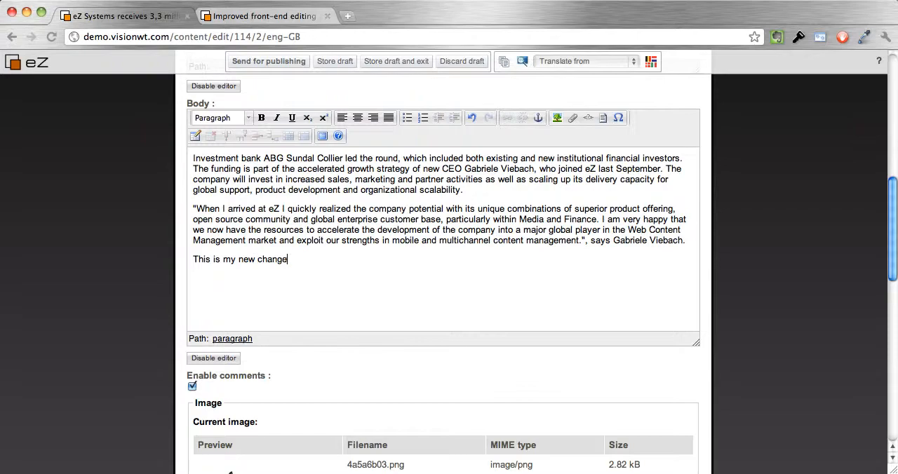
{"action": "scroll", "coordinate": [305, 282], "scroll_direction": "down", "scroll_amount": 15}
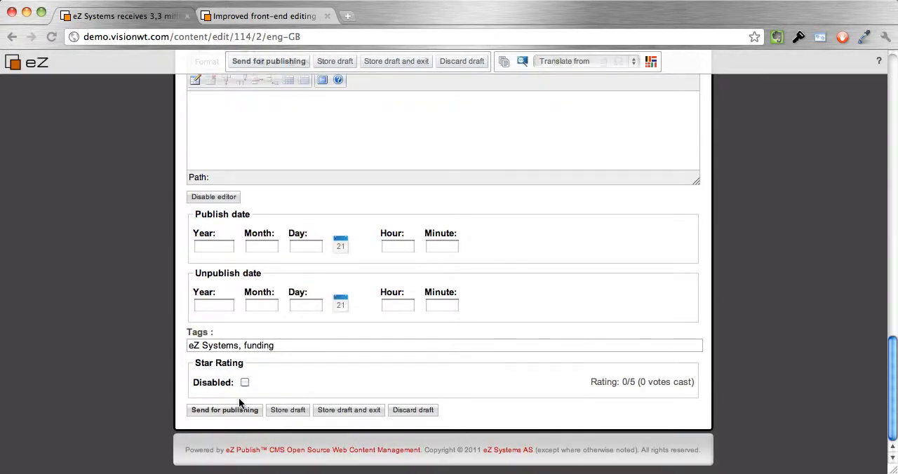
{"action": "left_click", "coordinate": [235, 409]}
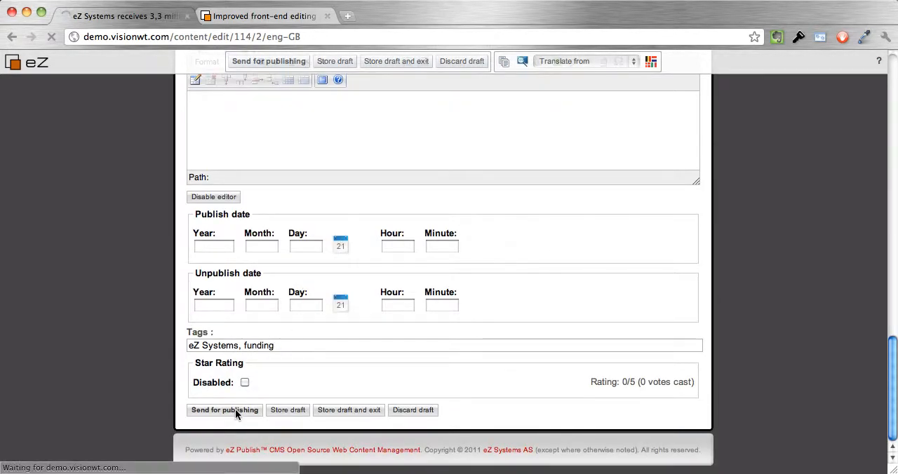
Give the published funding article a five-star rating below its body text and return to the article's beginning.
{"action": "scroll", "coordinate": [287, 309], "scroll_direction": "down", "scroll_amount": 5}
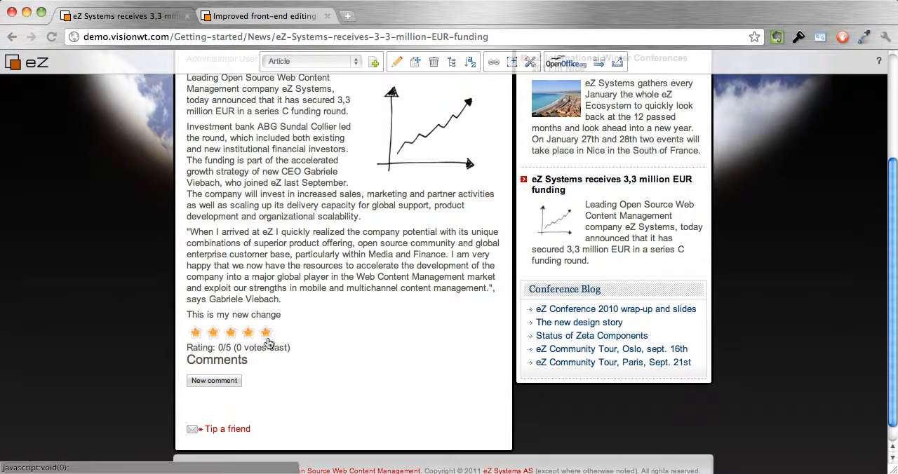
{"action": "left_click", "coordinate": [267, 335]}
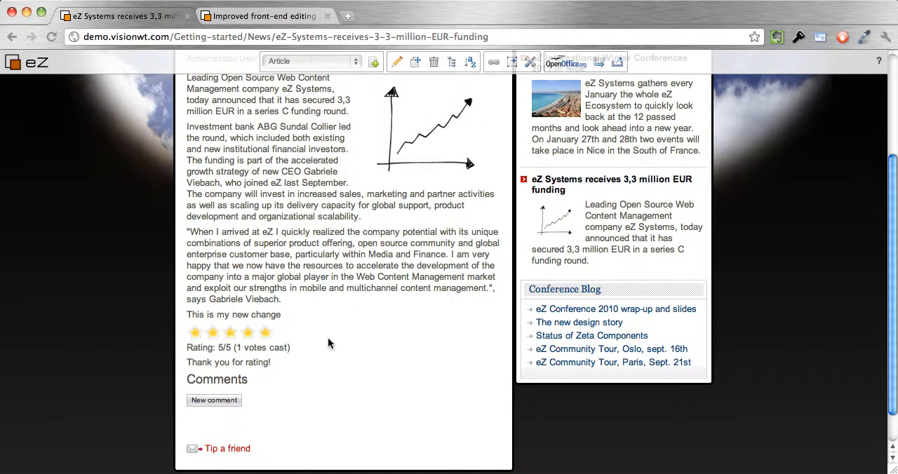
{"action": "scroll", "coordinate": [294, 331], "scroll_direction": "up", "scroll_amount": 3}
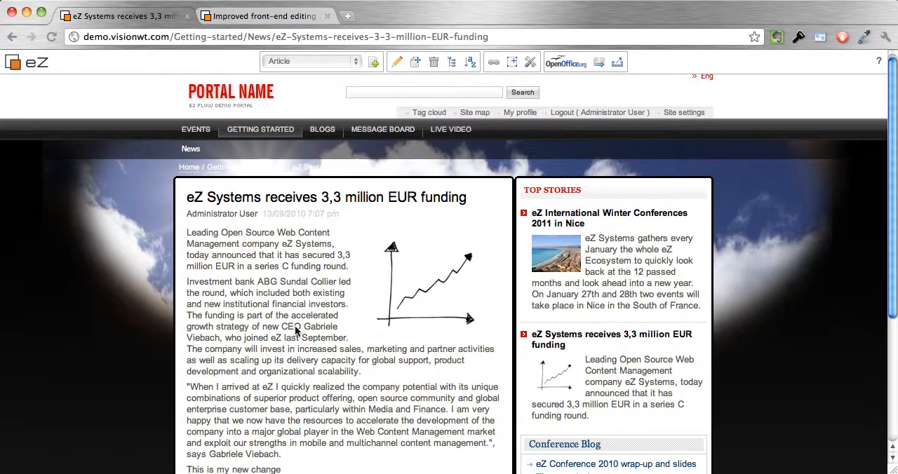
{"action": "scroll", "coordinate": [294, 331], "scroll_direction": "up", "scroll_amount": 1}
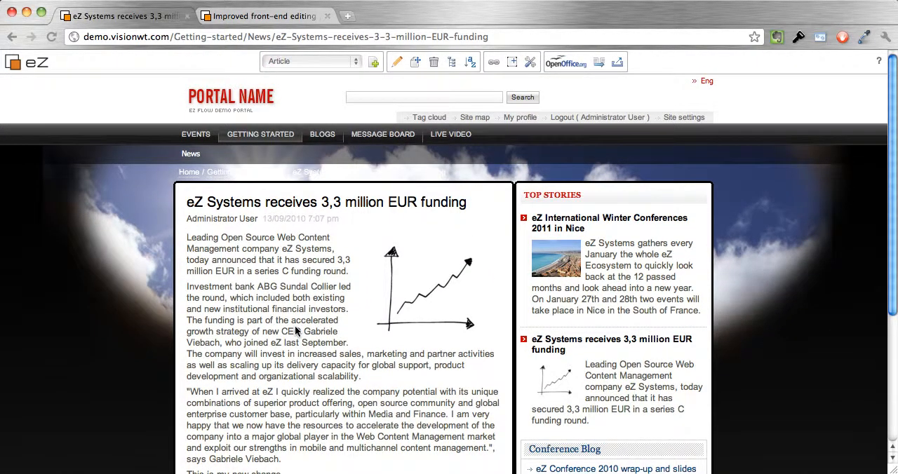